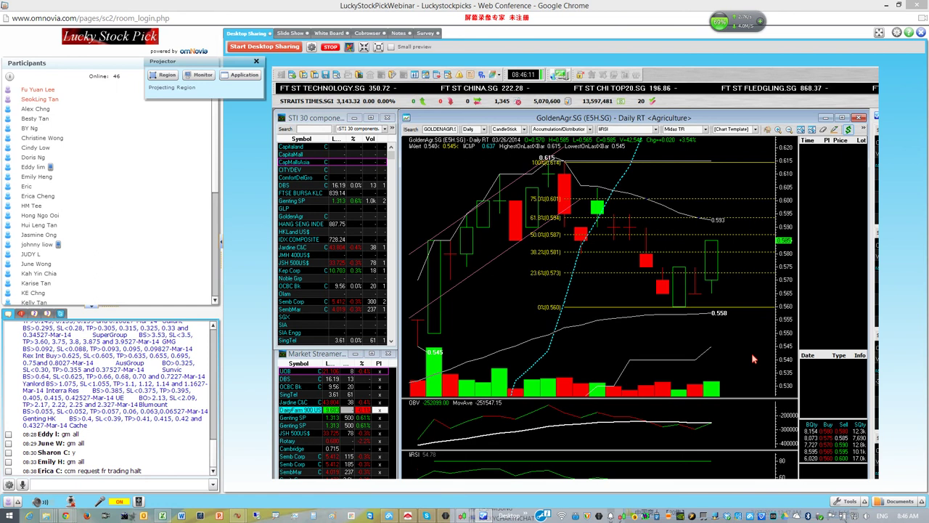
Zoom out on the GoldenAgr (E5H.SG) daily chart to show more candles
scroll(753, 357, "down", 2)
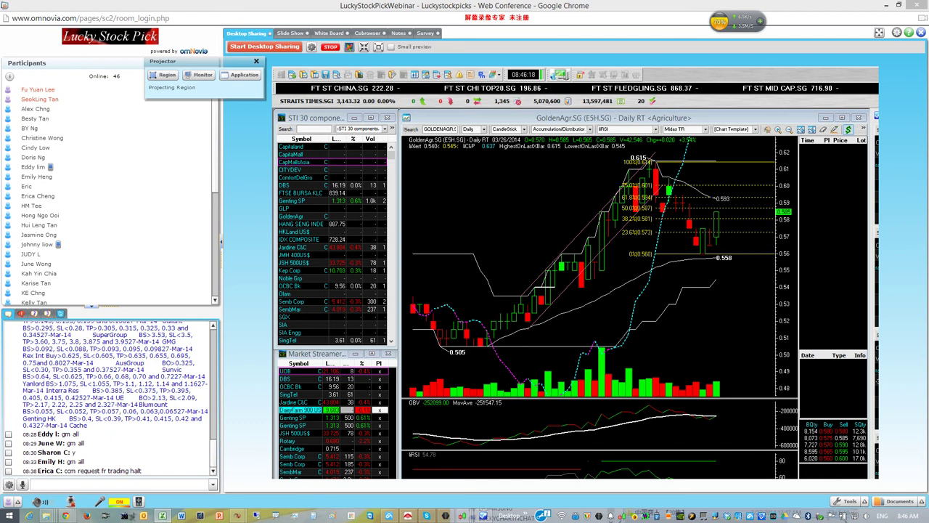
Load the CapMallsAsia (JS8.SG) daily chart through a CAPMALLSASIA symbol search
left_click(444, 129)
type("CAPM")
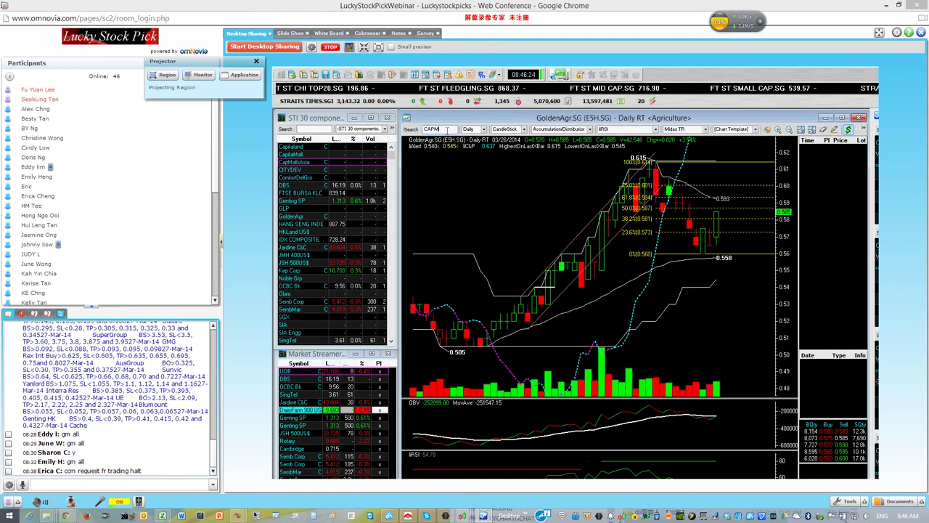
type("ALLSASIA")
key("Return")
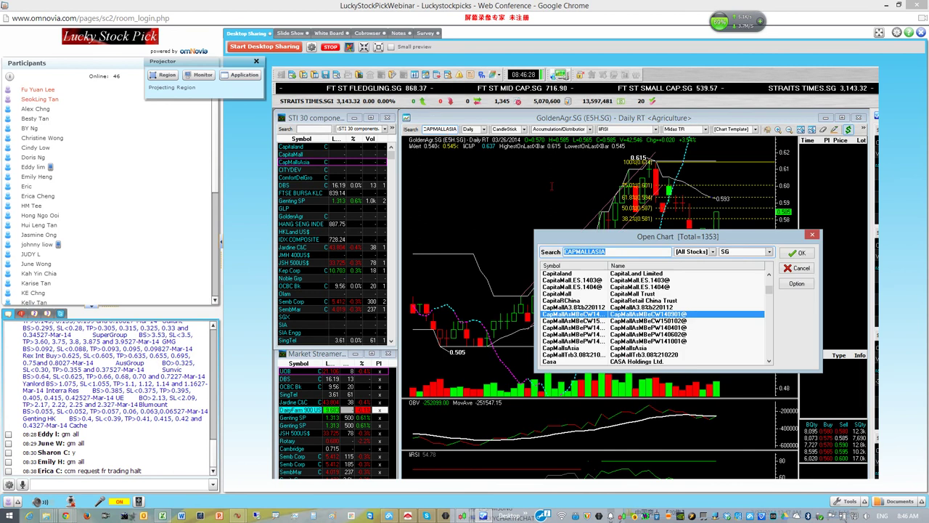
left_click(563, 347)
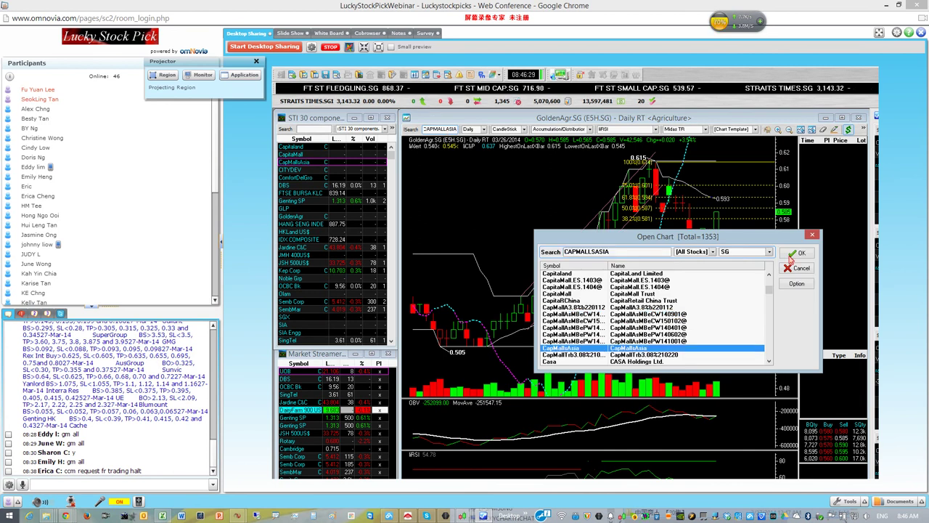
left_click(795, 254)
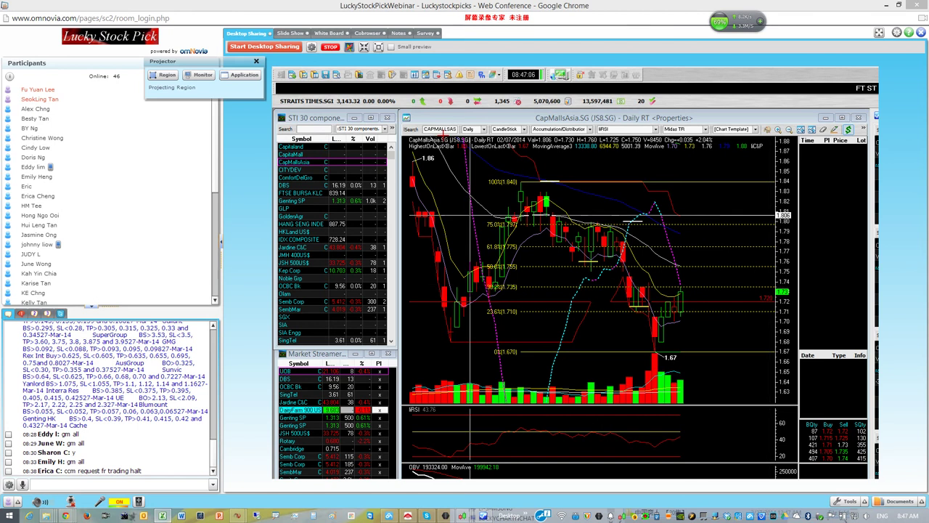
Open the AusGroup (5GI.SG) daily chart from an AUS search and zoom into recent candles
left_click(443, 129)
type("AU")
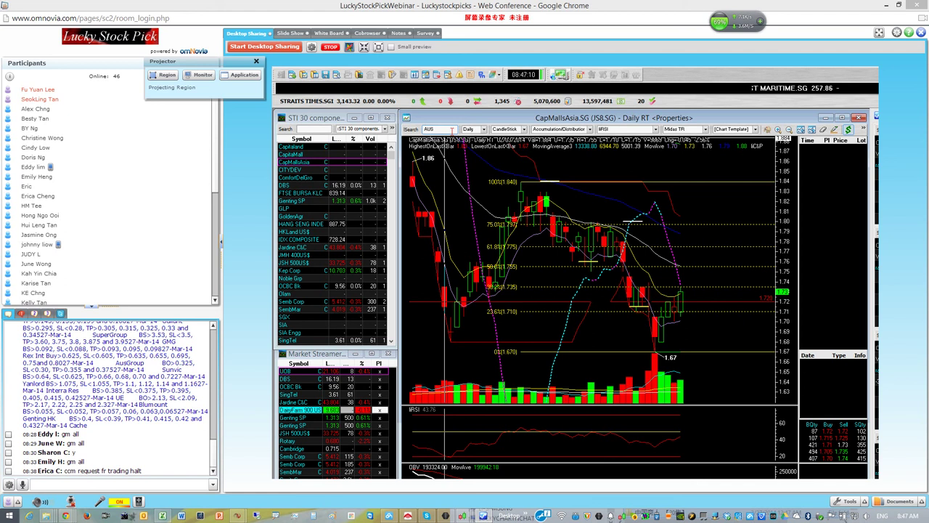
type("S")
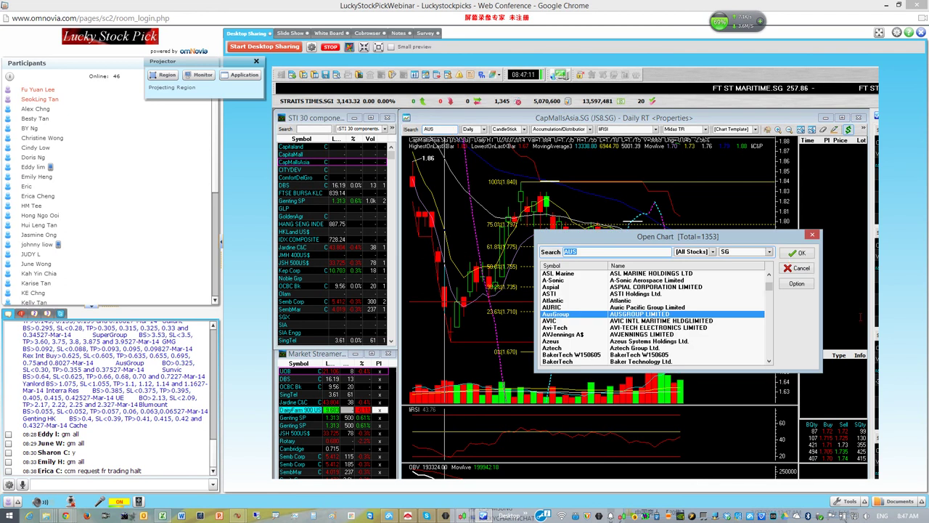
left_click(796, 253)
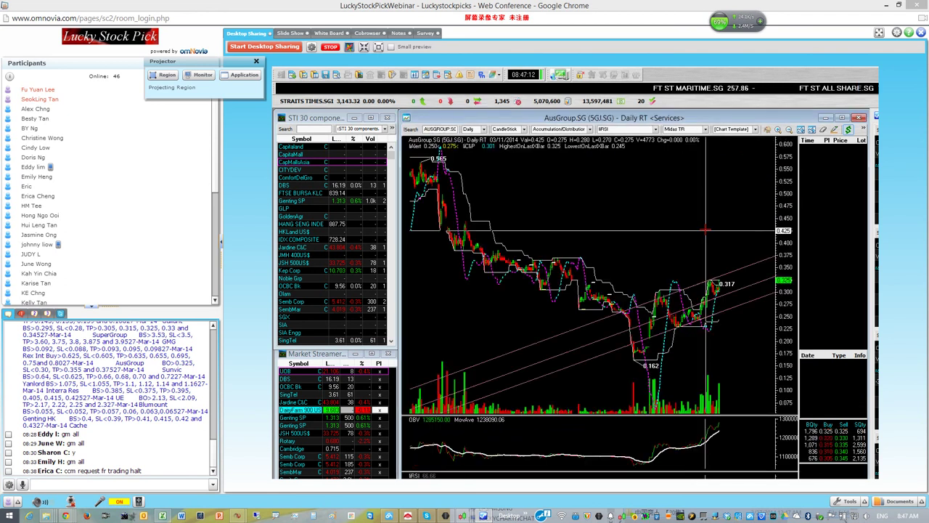
scroll(705, 229, "up", 3)
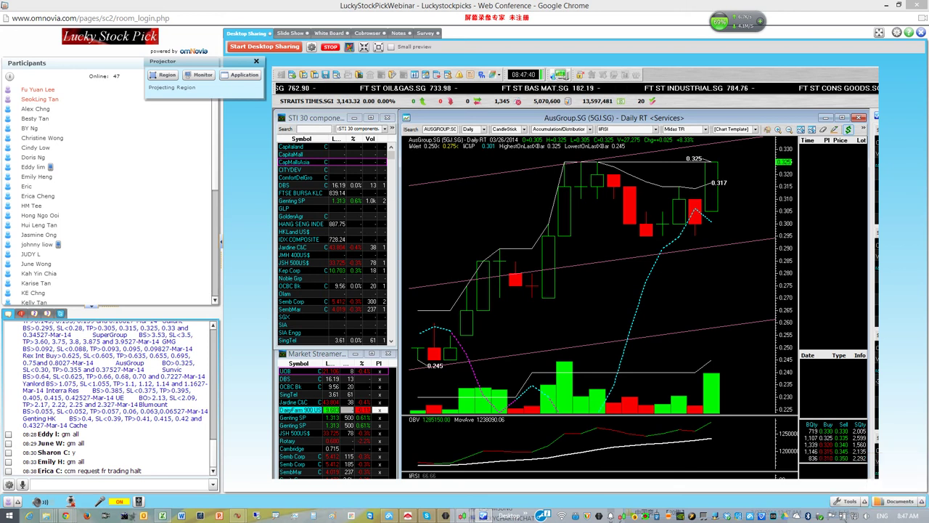
Open the PSL Hldg (L6T.SG) daily chart by searching PSL
left_click(440, 131)
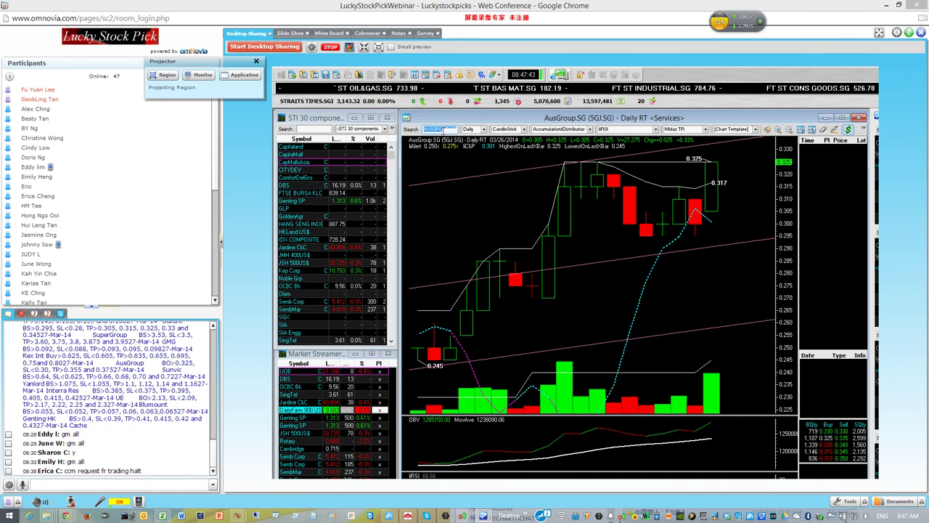
type("PSL")
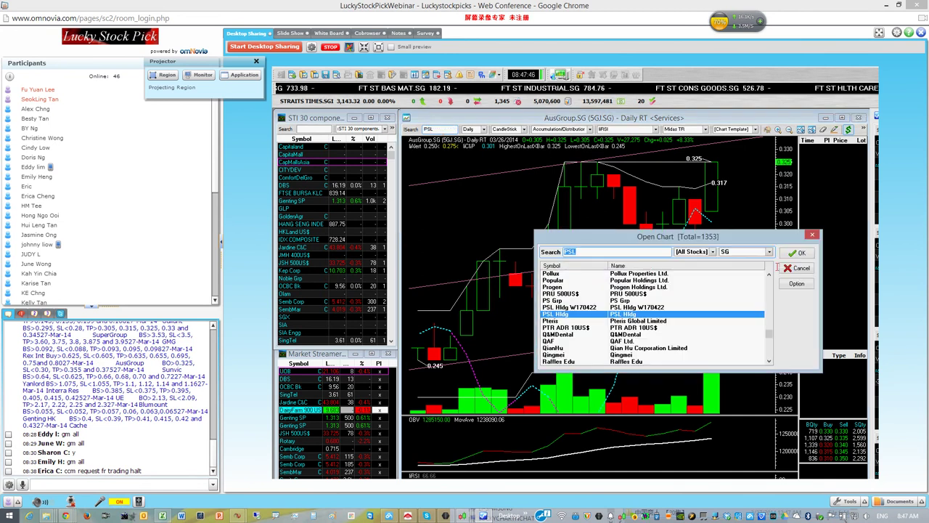
key("Return")
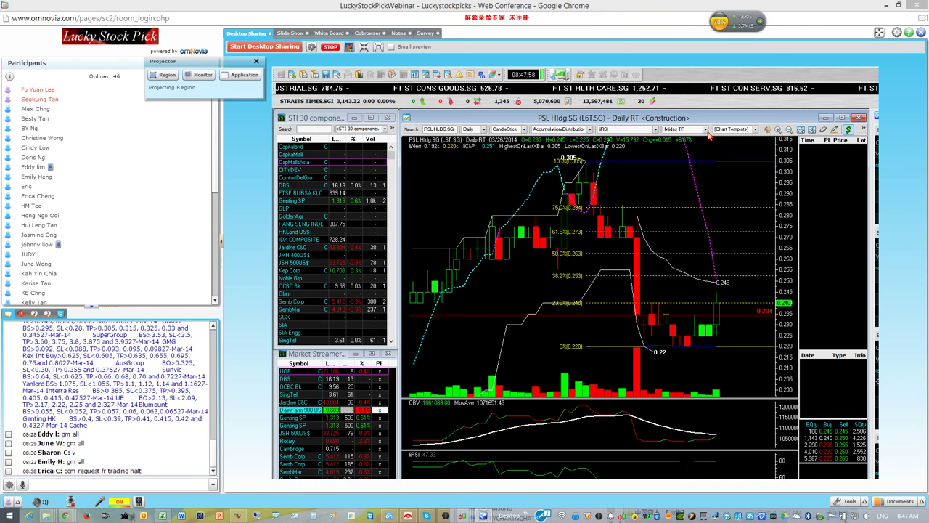
Add a Midas Vol curve anchored at the 0.305 high, ending near 0.262
left_click(705, 130)
left_click(698, 280)
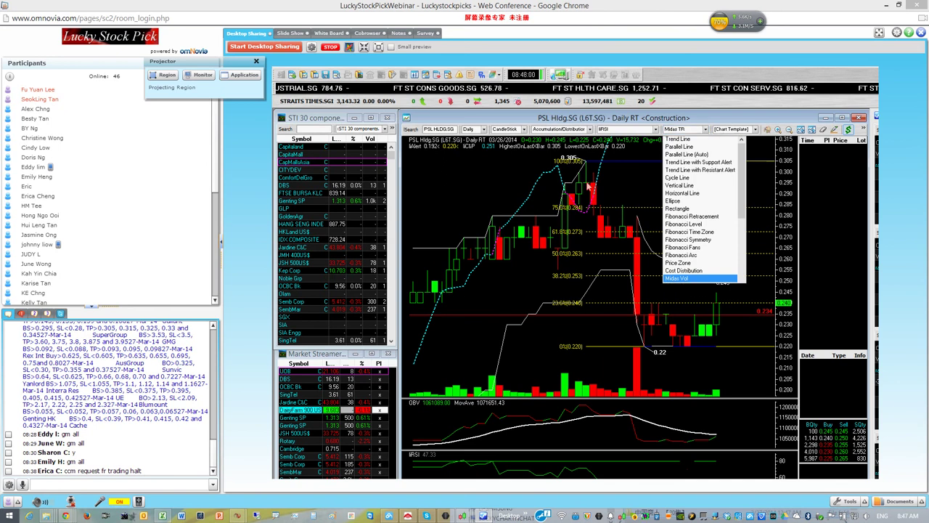
left_click(585, 159)
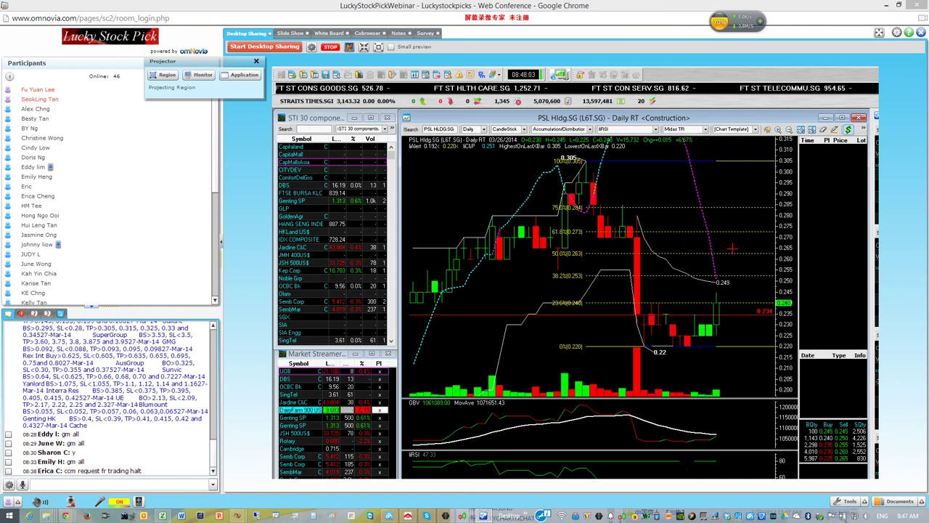
left_click(722, 254)
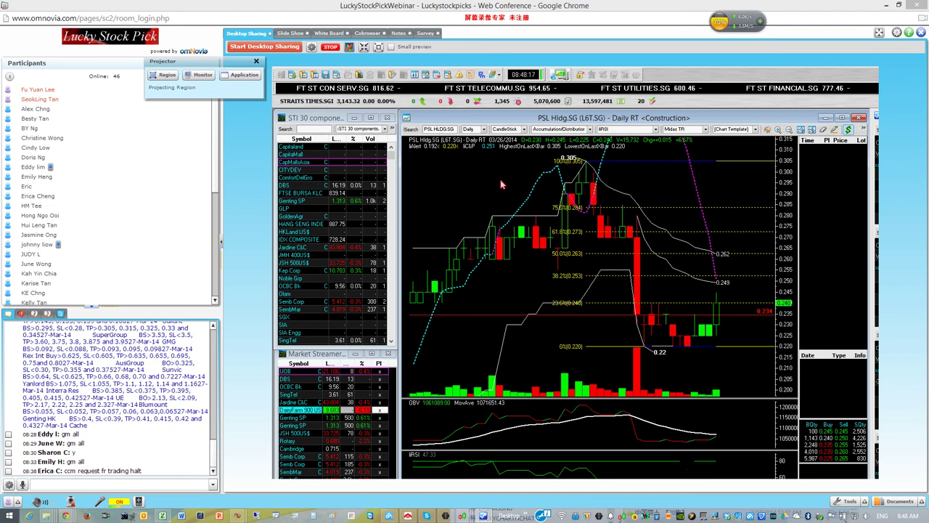
left_click(439, 129)
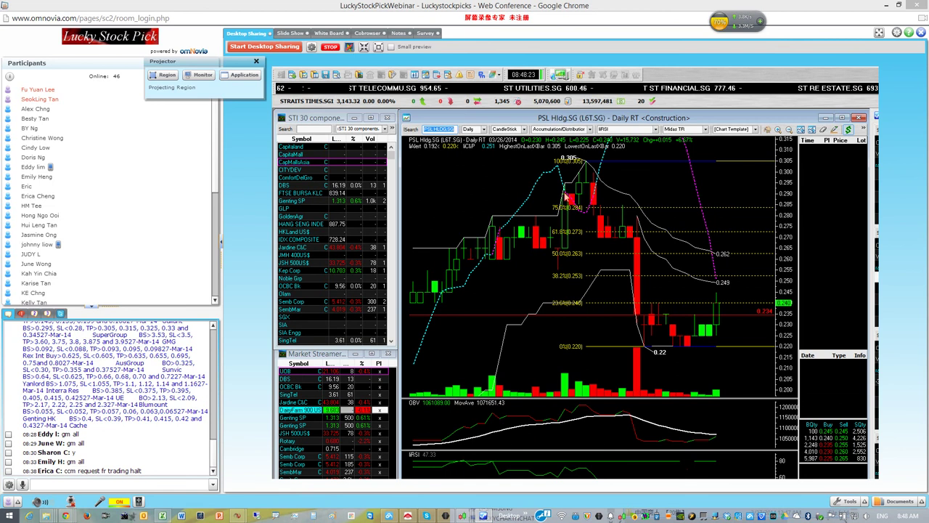
Load the Pac Andes (P11.SG) daily chart via a PAC search and adjust the zoom
type("PAC")
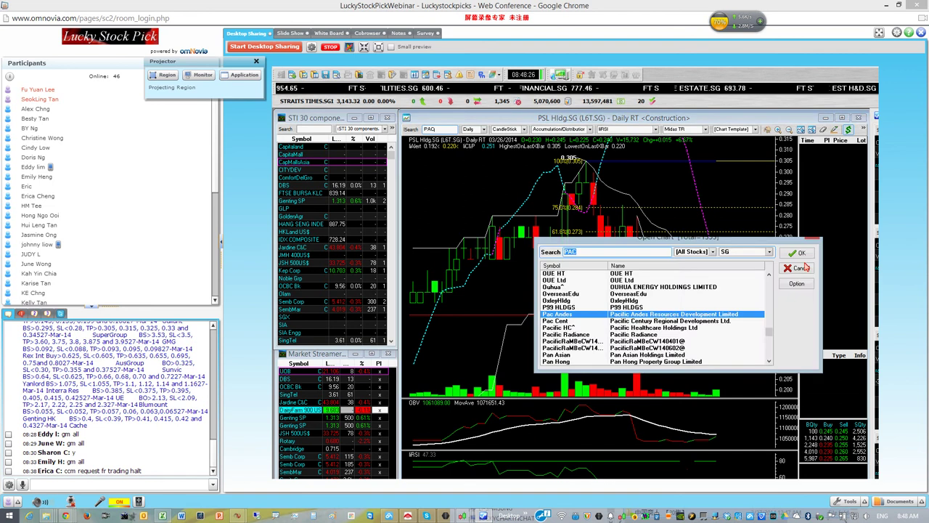
key("Return")
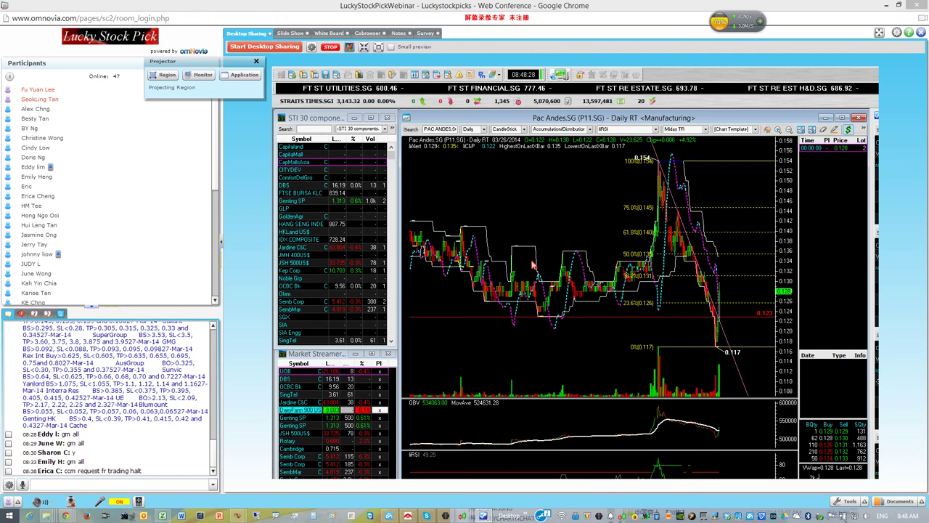
scroll(726, 276, "up", 3)
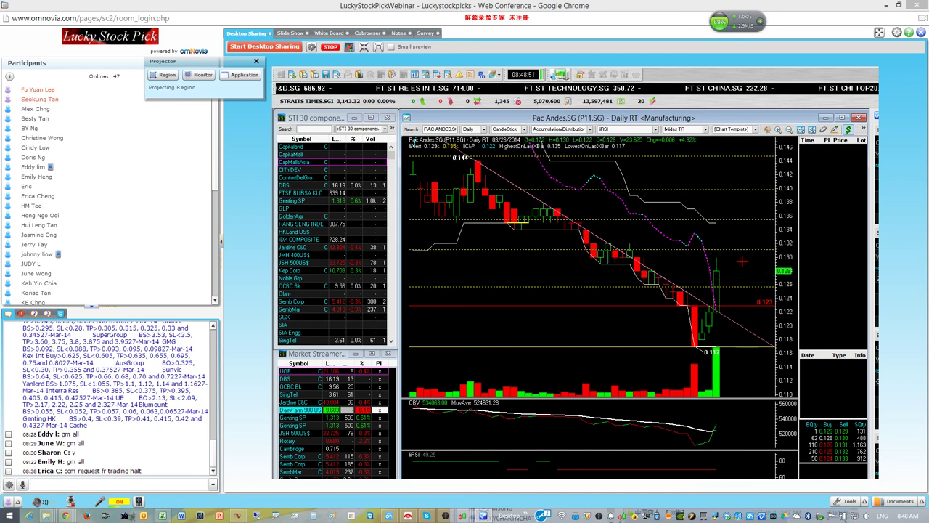
scroll(677, 317, "down", 3)
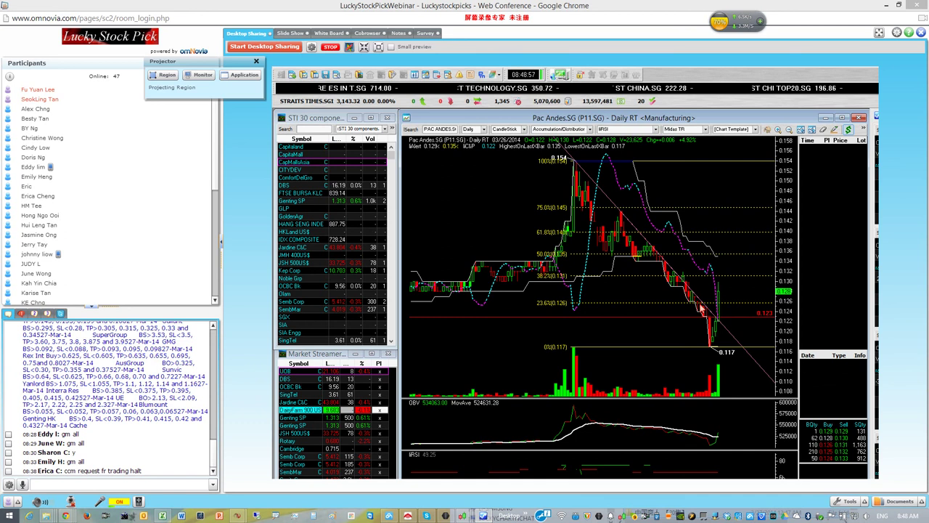
scroll(700, 309, "up", 2)
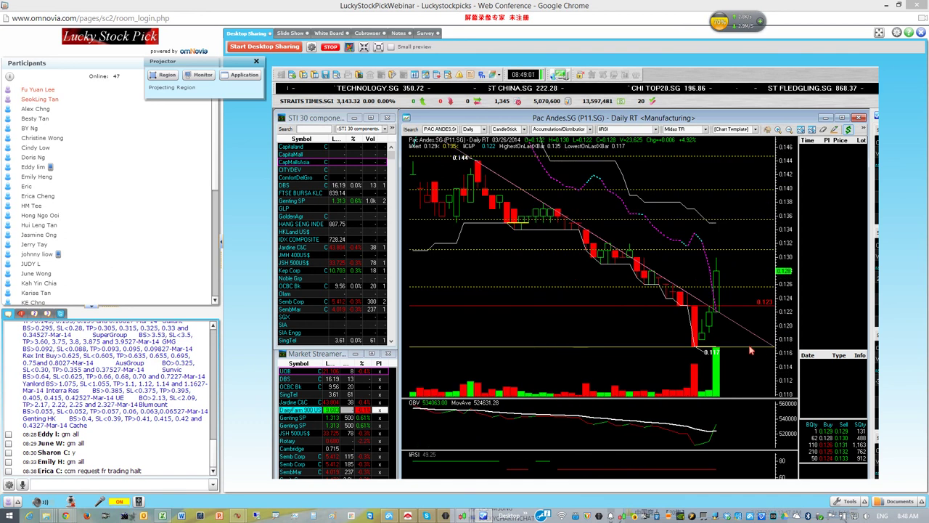
scroll(730, 335, "up", 1)
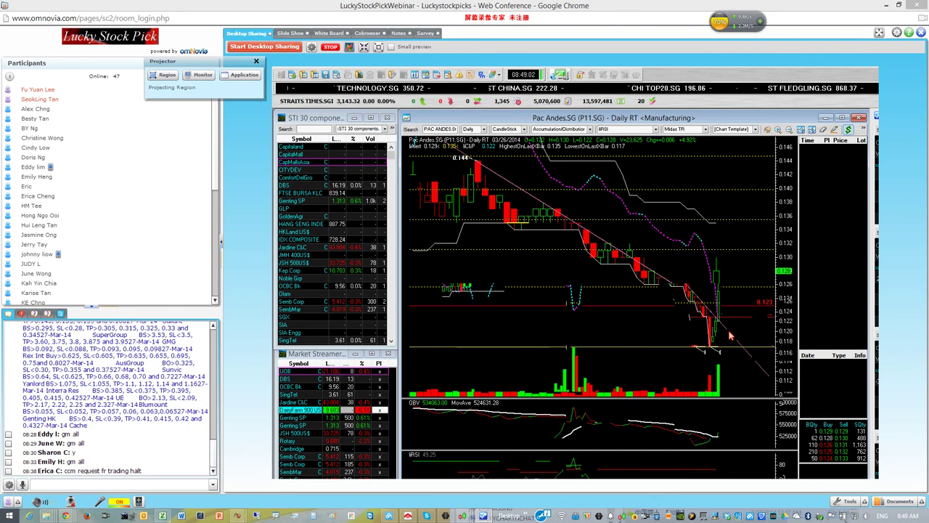
scroll(722, 320, "down", 2)
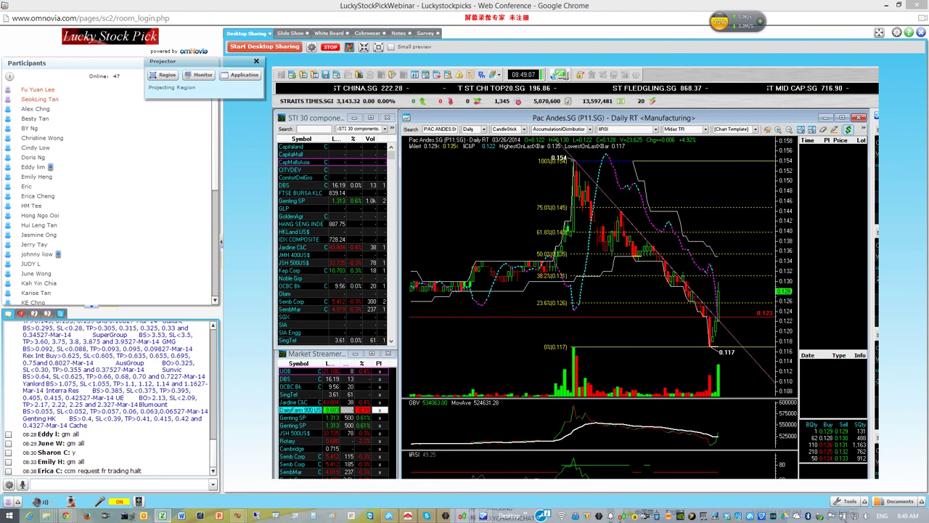
Load the Bumitama (P8Z.SG) daily chart by searching BUMITAMA
left_click(451, 127)
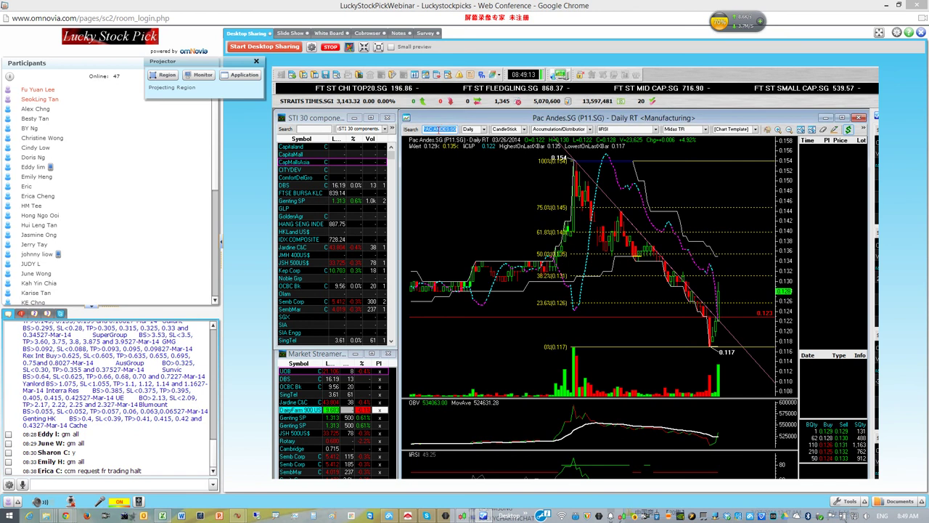
type("BUMITAMA")
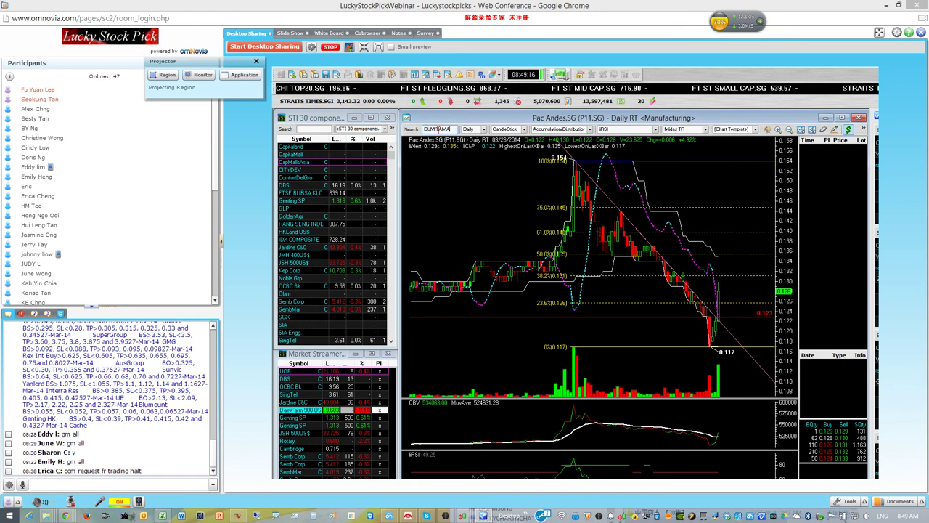
key("Return")
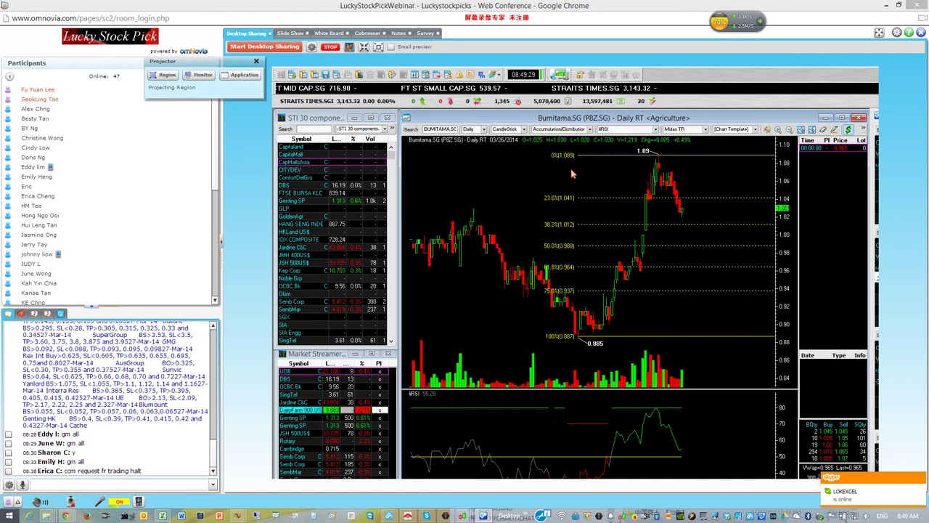
Open the UE.SG daily chart, zoom into recent candles, and dismiss the ProBacktest alert
left_click(440, 130)
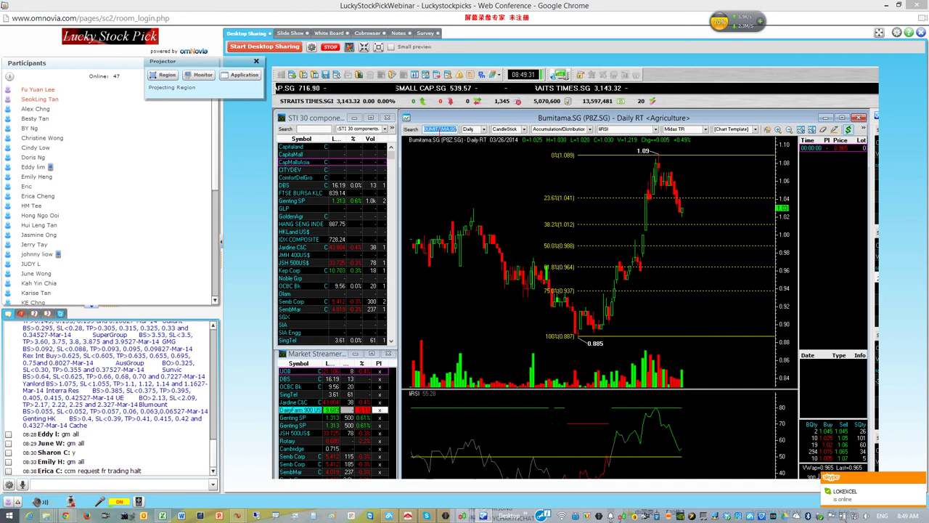
type("UE.SG")
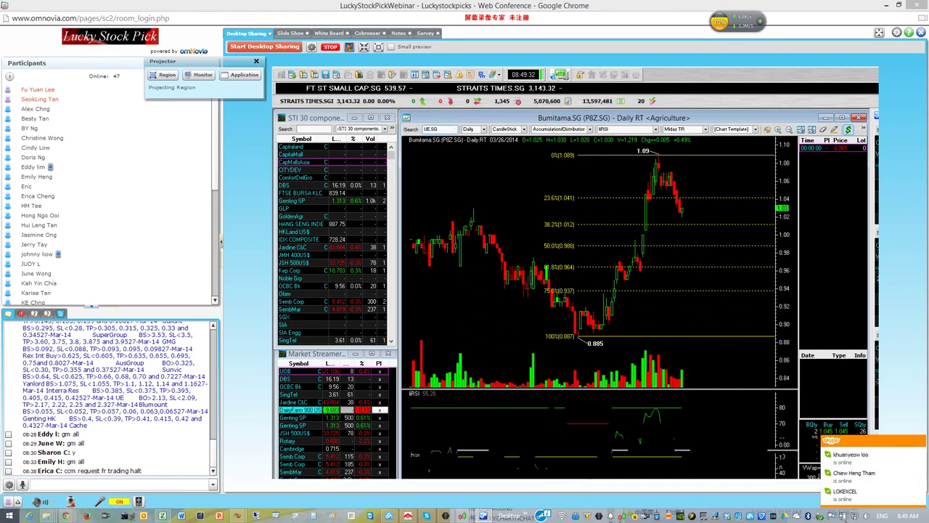
key("Return")
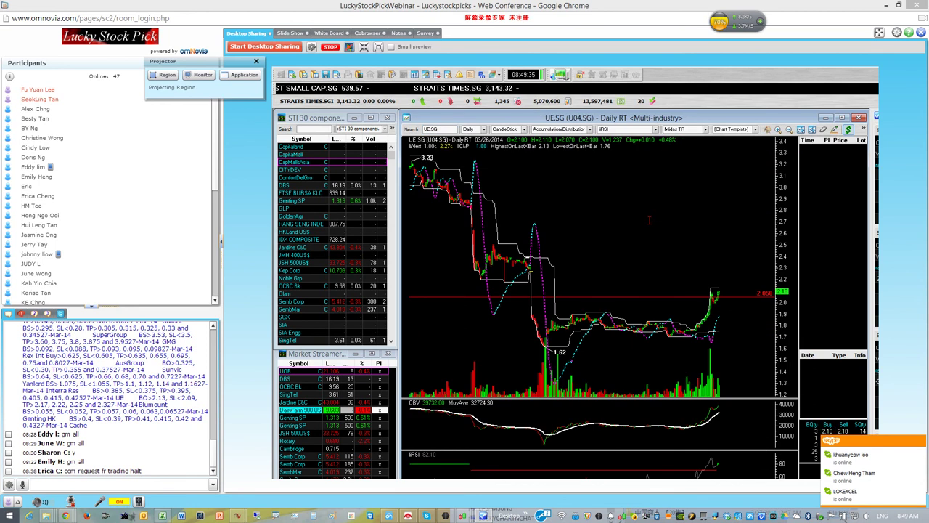
scroll(614, 169, "up", 5)
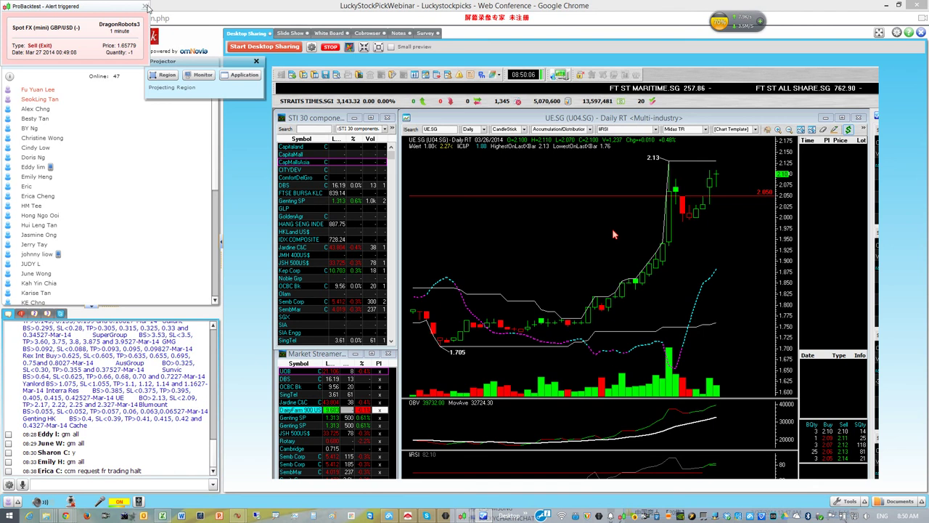
left_click(143, 7)
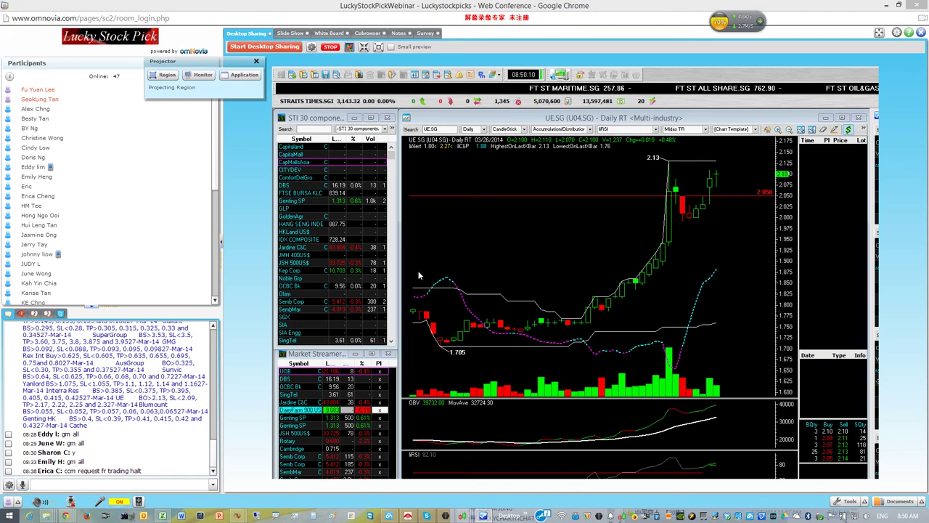